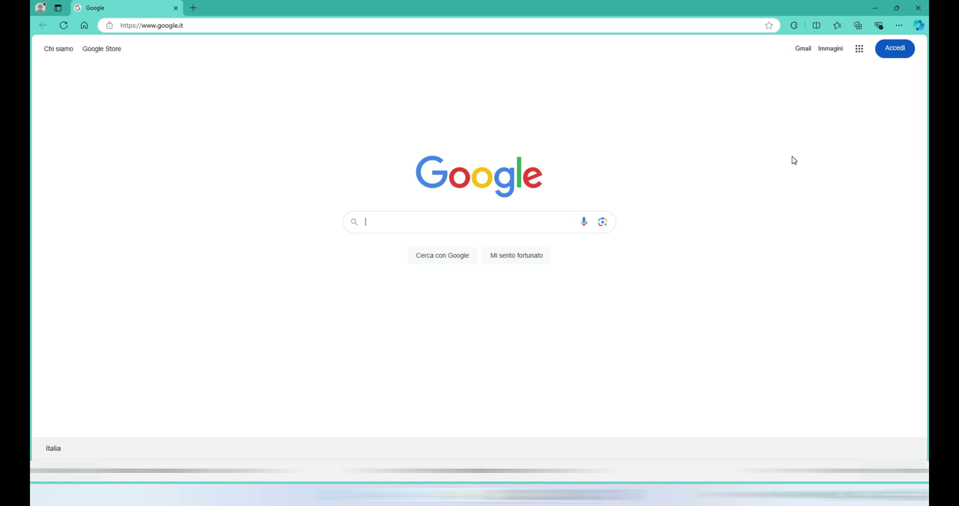
Step: Search Google for "rufus" and open the Italian Rufus website at its Download section
{"action": "left_click", "coordinate": [494, 221]}
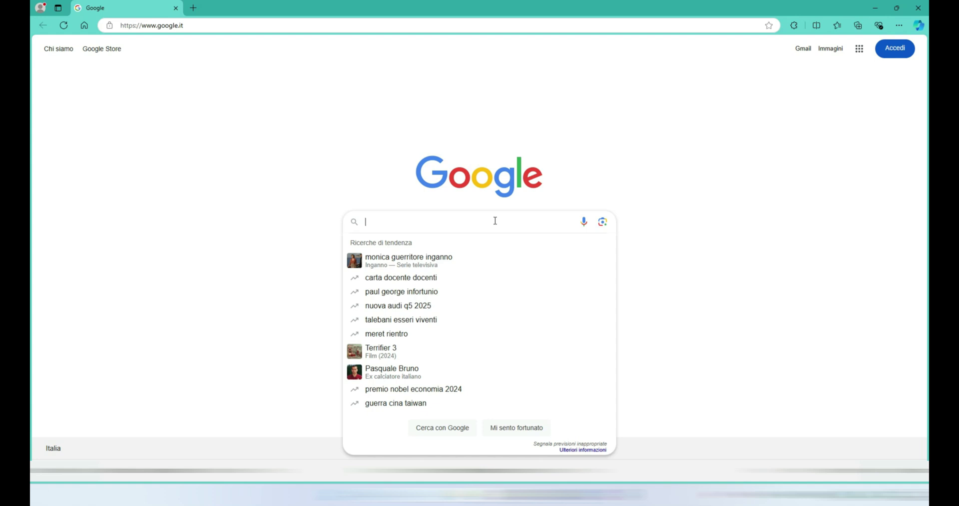
{"action": "type", "text": "rufus"}
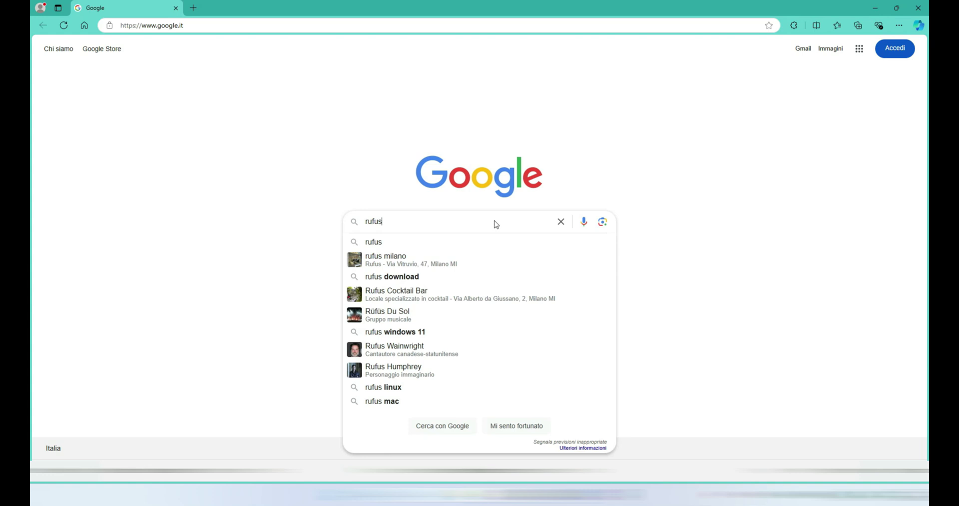
{"action": "key", "text": "Return"}
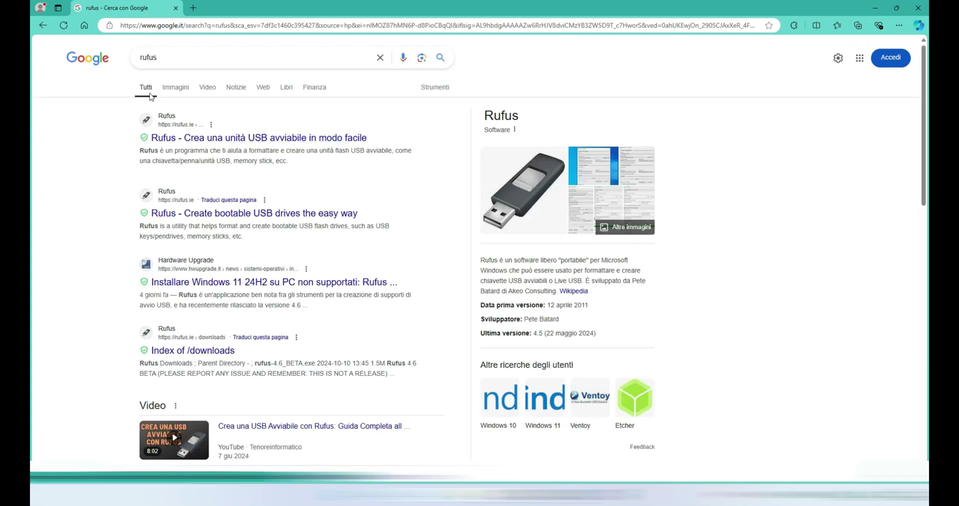
{"action": "left_click", "coordinate": [224, 142]}
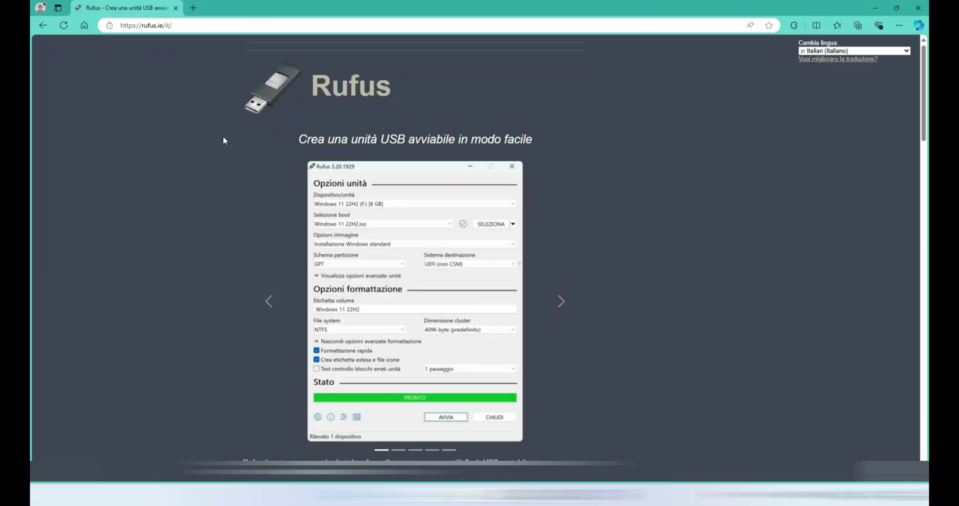
{"action": "scroll", "coordinate": [394, 168], "scroll_direction": "down", "scroll_amount": 2}
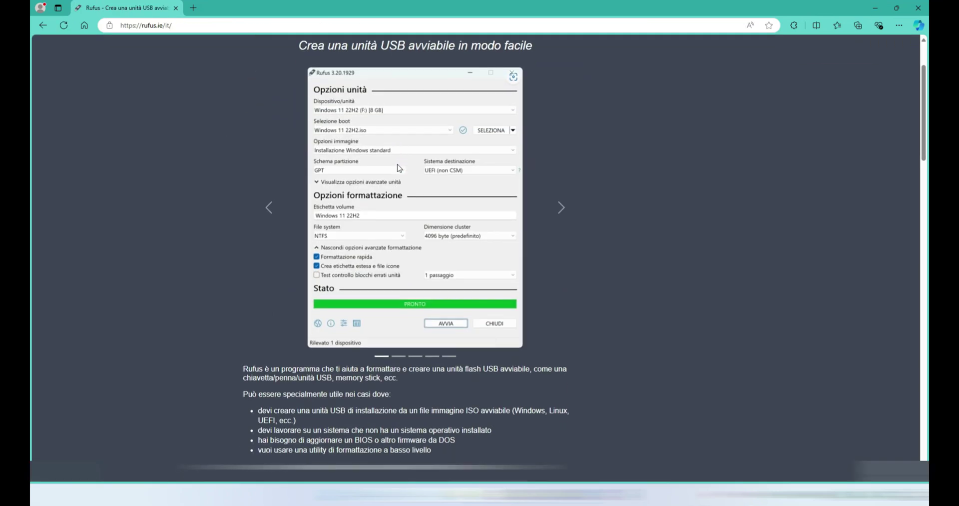
{"action": "scroll", "coordinate": [398, 165], "scroll_direction": "down", "scroll_amount": 4}
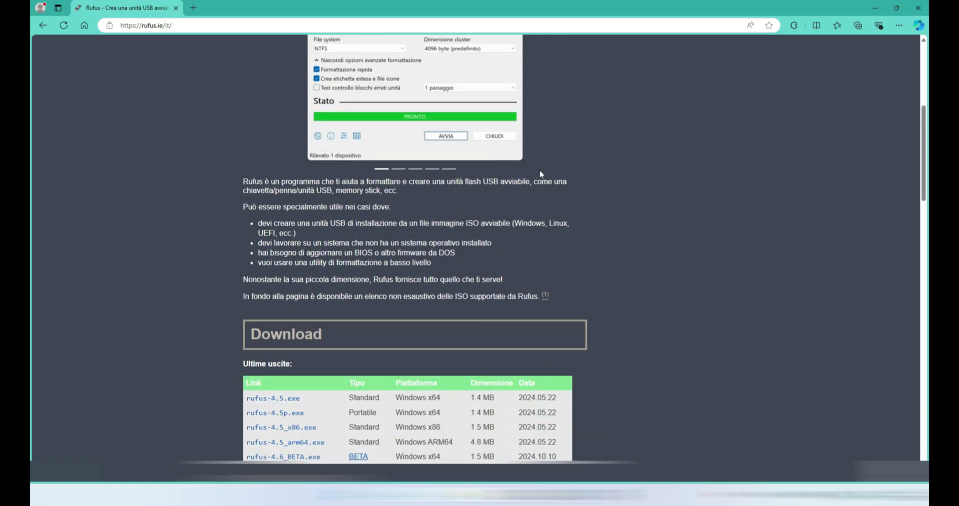
{"action": "scroll", "coordinate": [468, 168], "scroll_direction": "down", "scroll_amount": 1}
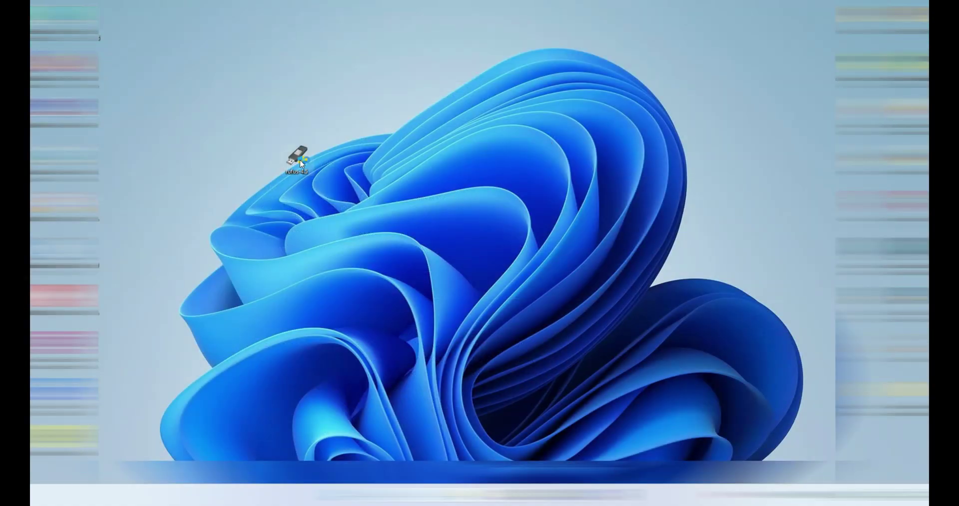
Step: Reposition the rufus-4.5 file on the desktop and launch it, placing its window in the upper middle of the screen
{"action": "left_click_drag", "start_coordinate": [301, 163], "coordinate": [382, 113]}
{"action": "left_click", "coordinate": [408, 135]}
{"action": "left_click", "coordinate": [668, 38]}
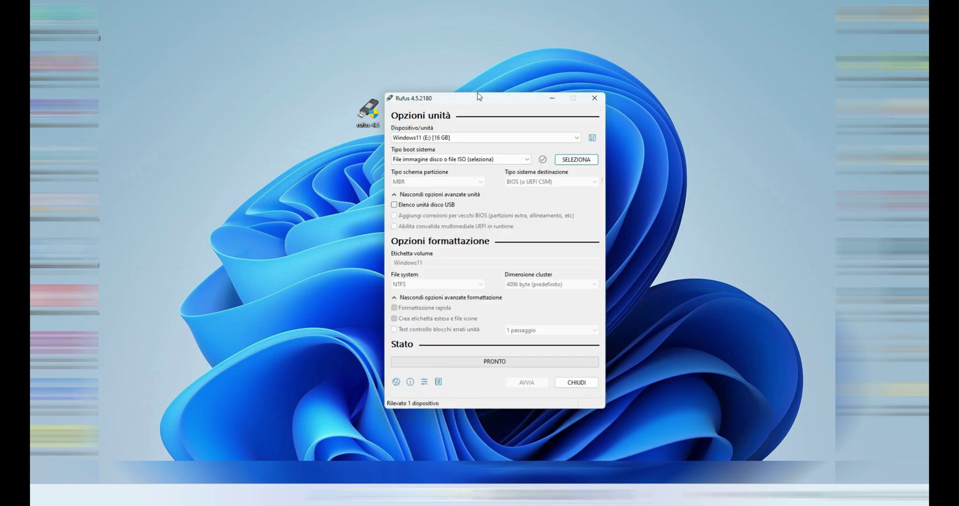
{"action": "left_click_drag", "start_coordinate": [473, 95], "coordinate": [420, 55]}
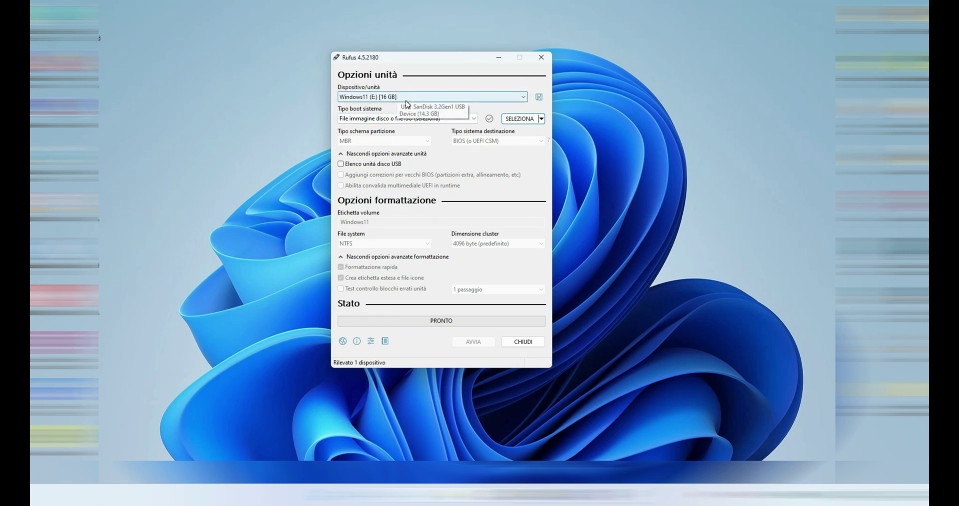
Step: Enable "Elenco unità disco USB" in the advanced drive options
{"action": "left_click", "coordinate": [341, 155]}
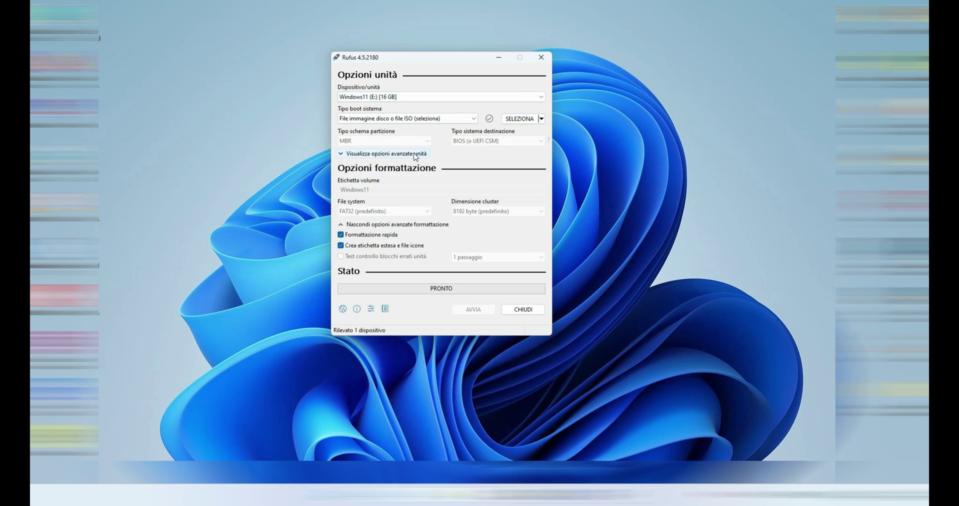
{"action": "left_click", "coordinate": [344, 155]}
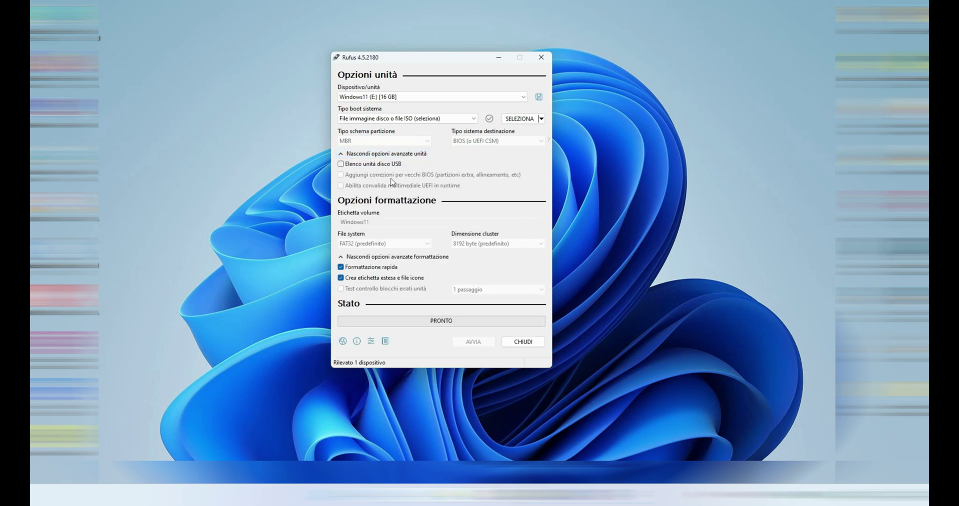
{"action": "left_click", "coordinate": [341, 165]}
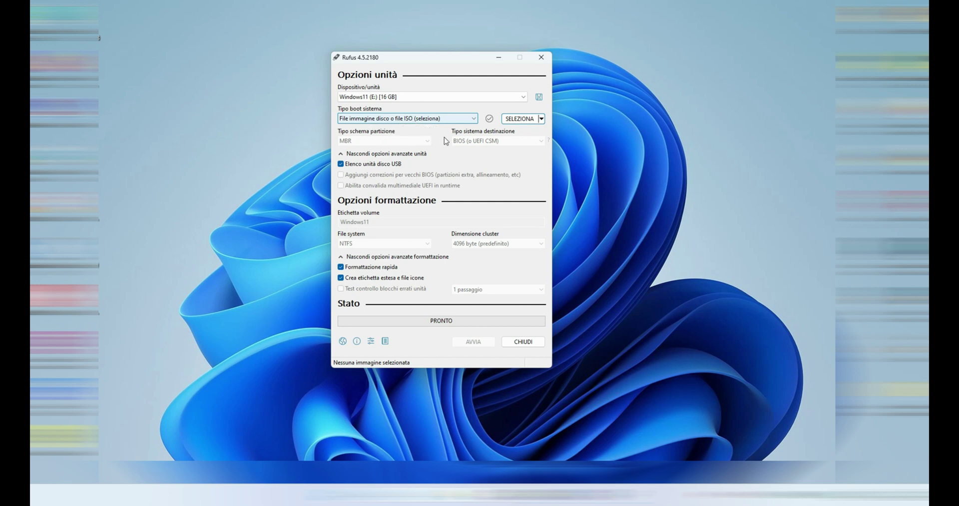
Step: Switch the boot image source from SELEZIONA to DOWNLOAD and start the ISO download wizard
{"action": "left_click", "coordinate": [543, 120]}
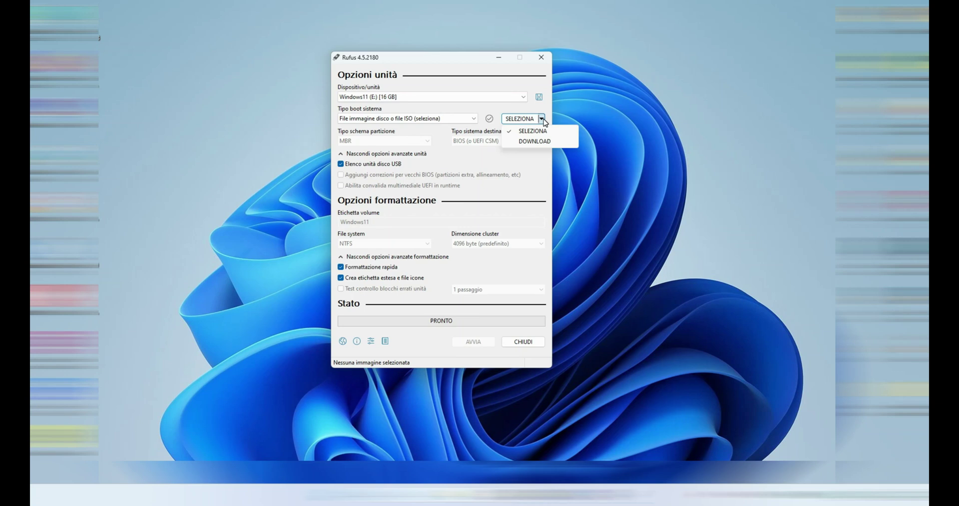
{"action": "left_click", "coordinate": [541, 141]}
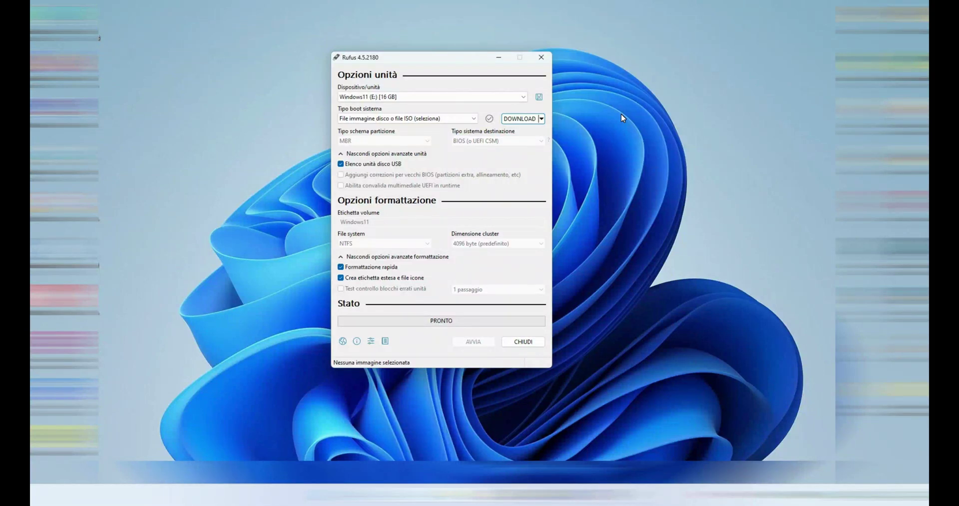
{"action": "left_click", "coordinate": [520, 120]}
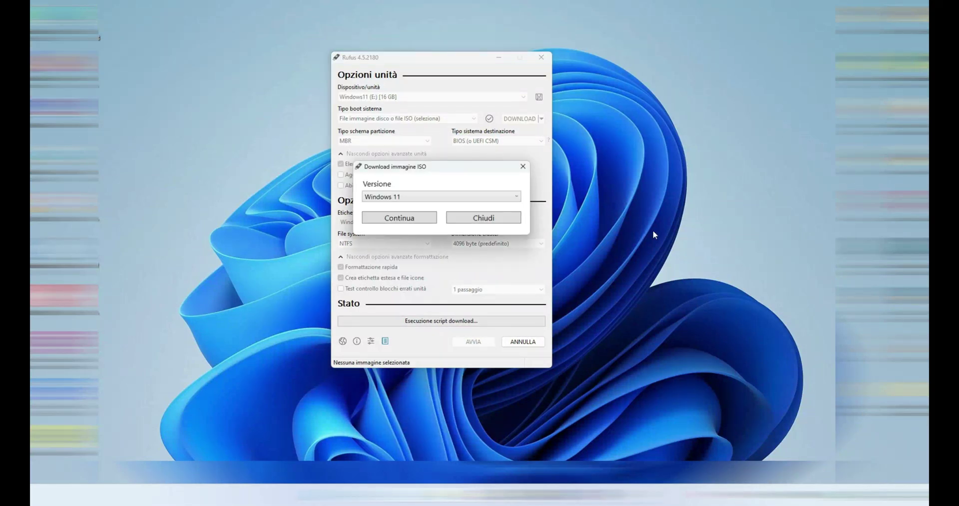
Step: Configure the ISO download as Windows 11, release 24H2 (Build 26100.1742 - 2024.10), edition Windows 11 Home/Pro/Edu, language Italiano
{"action": "left_click_drag", "start_coordinate": [447, 166], "coordinate": [445, 130]}
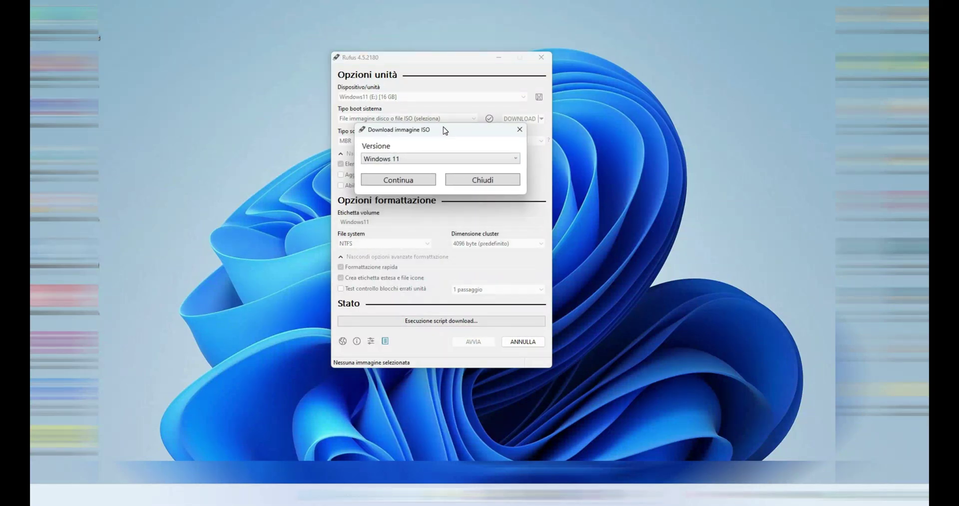
{"action": "left_click", "coordinate": [424, 157]}
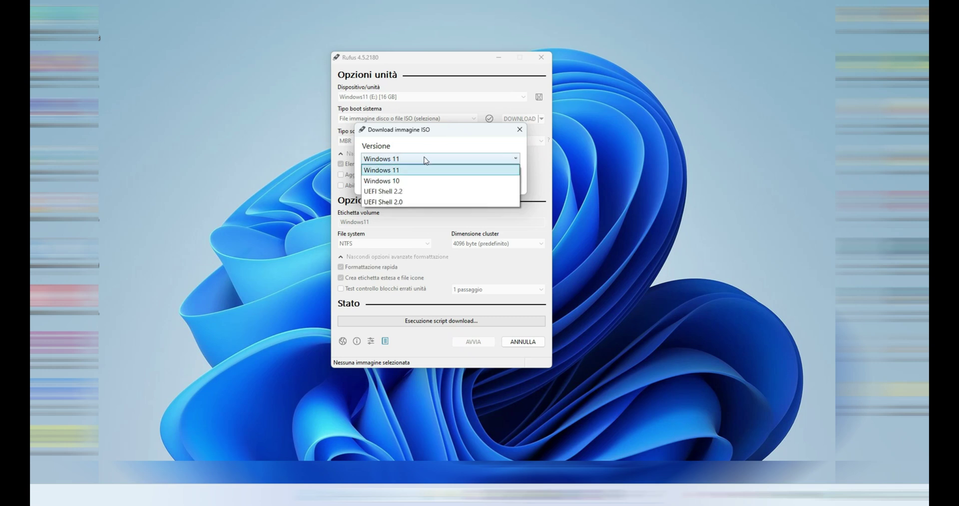
{"action": "left_click", "coordinate": [397, 171]}
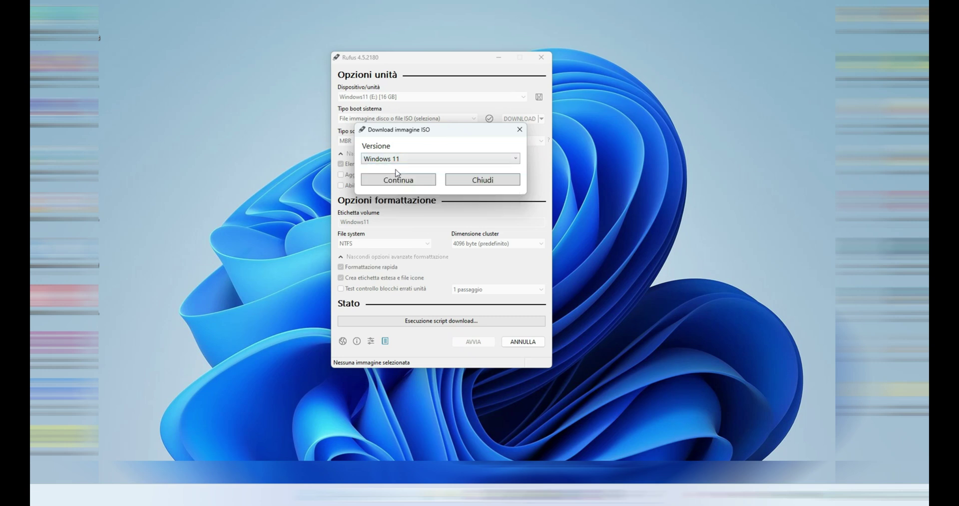
{"action": "left_click", "coordinate": [403, 183]}
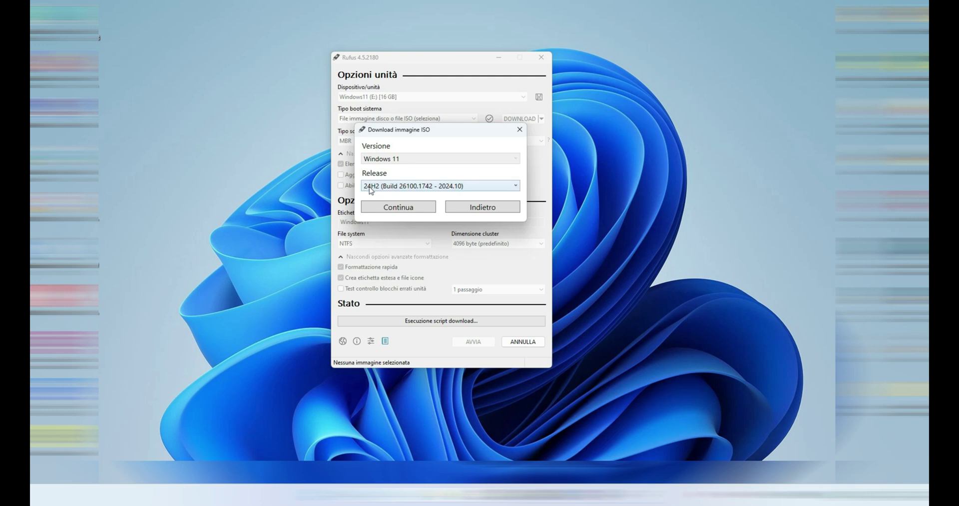
{"action": "left_click", "coordinate": [392, 210]}
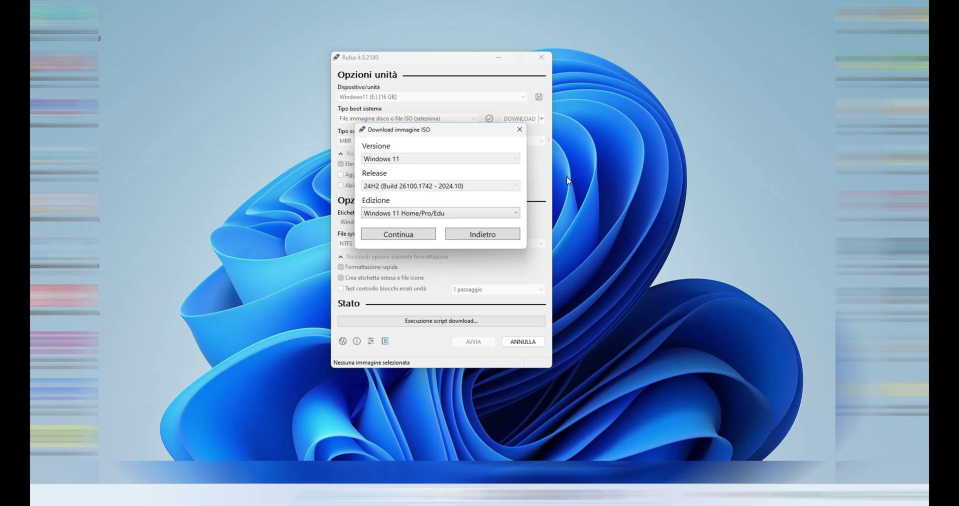
{"action": "left_click", "coordinate": [420, 239]}
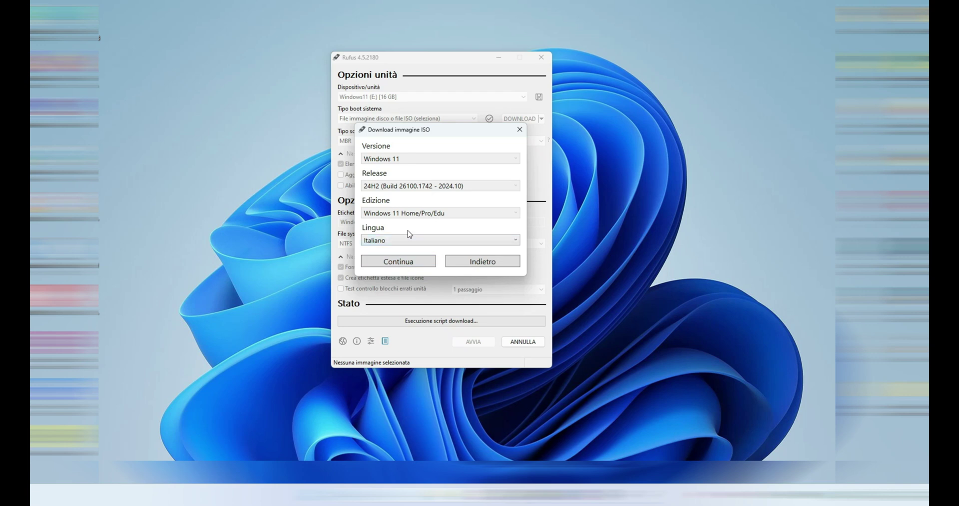
{"action": "left_click", "coordinate": [415, 263]}
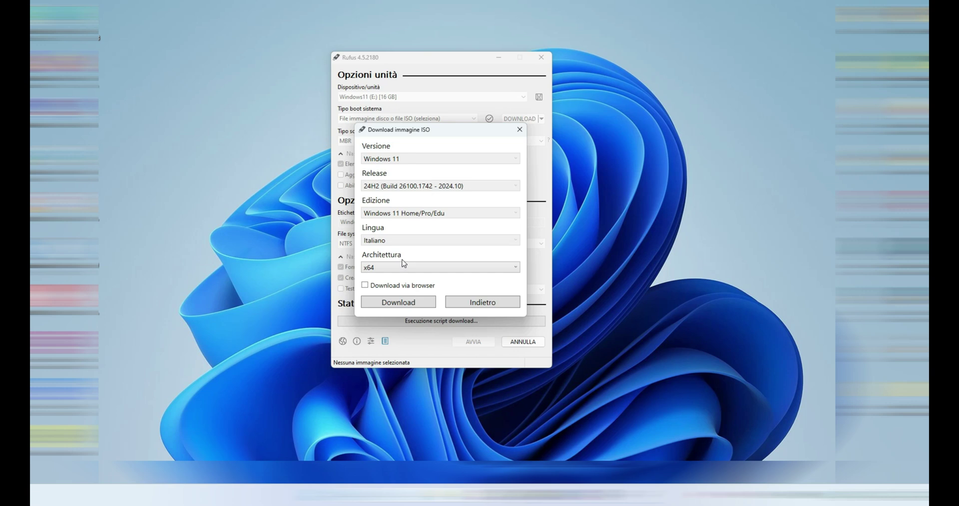
Step: Place the Questo PC icon beside the Rufus window on the desktop and open it
{"action": "left_click", "coordinate": [166, 154]}
{"action": "left_click_drag", "start_coordinate": [279, 110], "coordinate": [294, 116]}
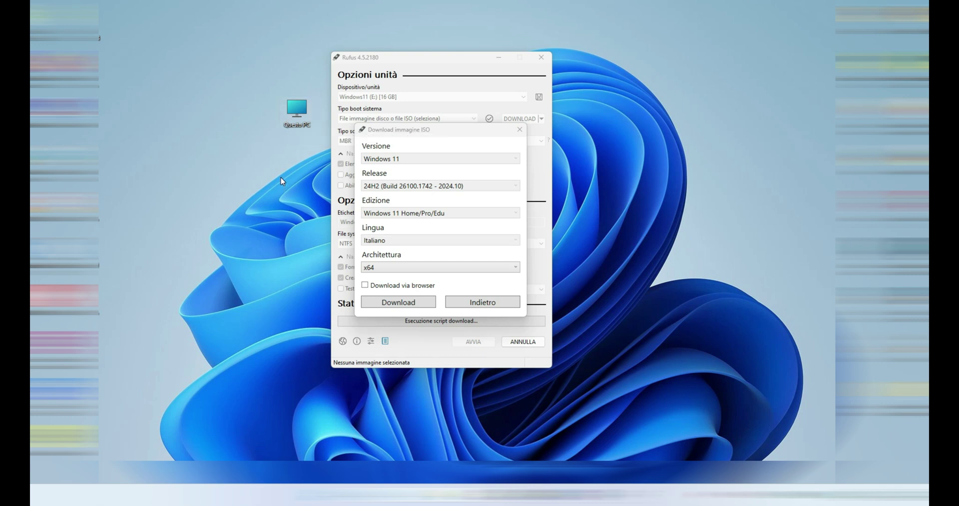
{"action": "double_click", "coordinate": [297, 107]}
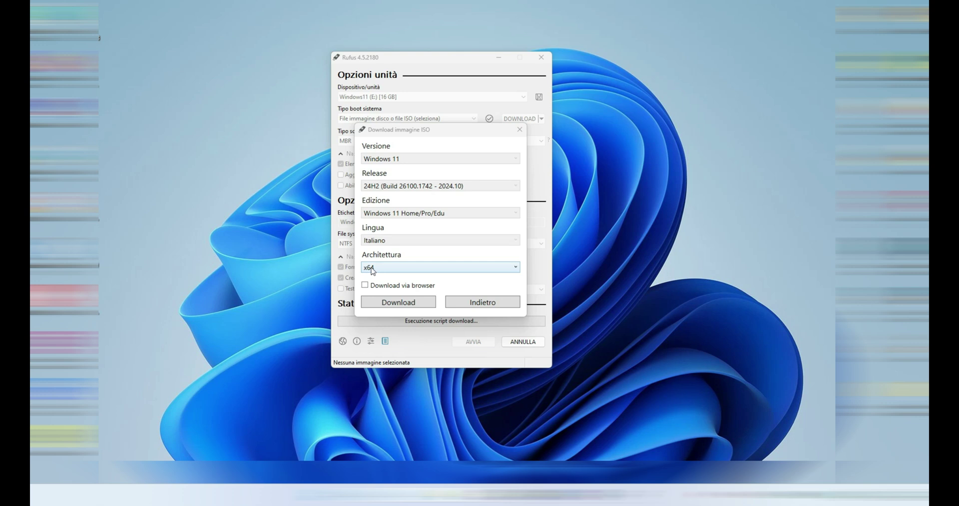
Step: Check the available architecture options for the ISO download, keeping x64
{"action": "left_click", "coordinate": [398, 270]}
{"action": "left_click", "coordinate": [398, 271]}
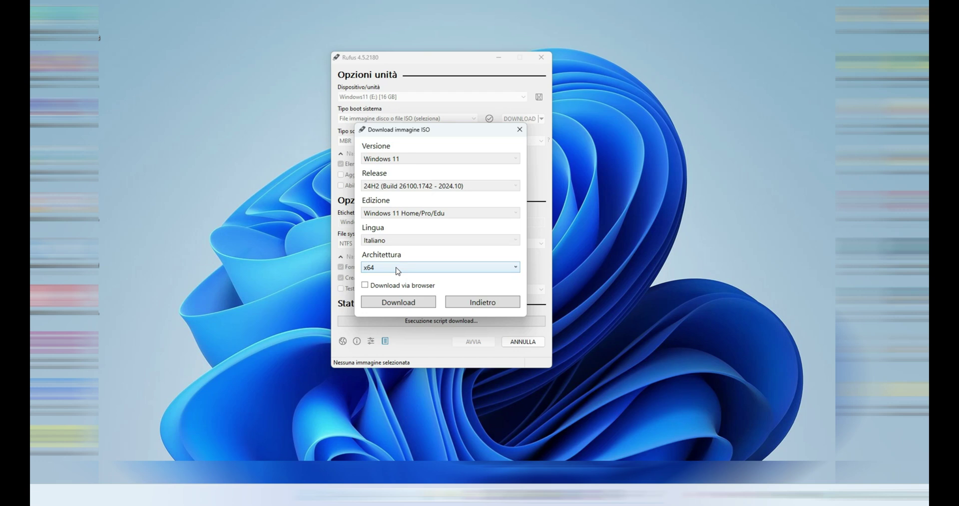
{"action": "left_click", "coordinate": [398, 271]}
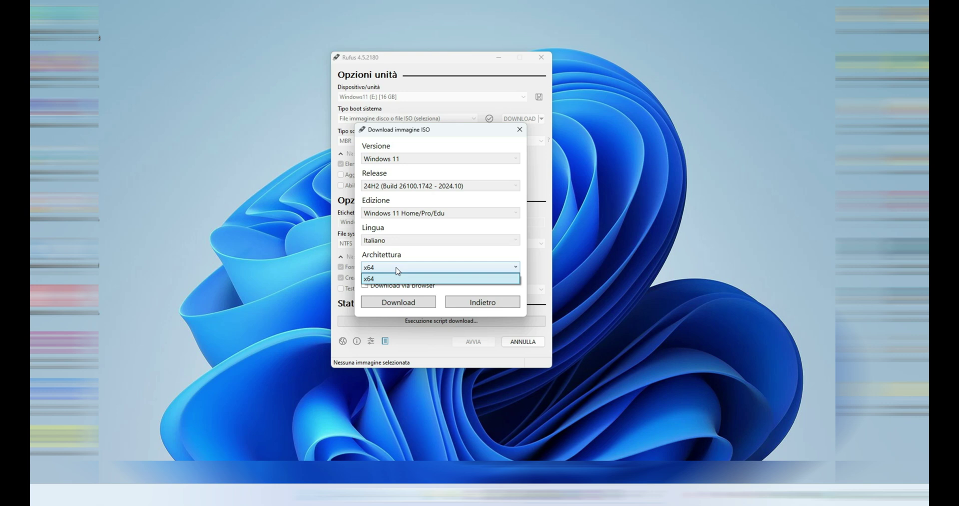
{"action": "left_click", "coordinate": [398, 270]}
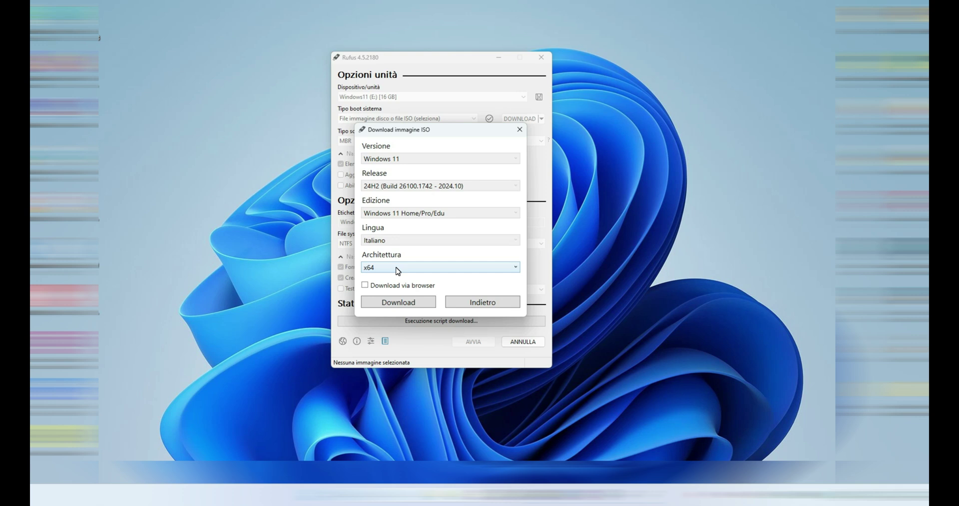
{"action": "left_click", "coordinate": [398, 270]}
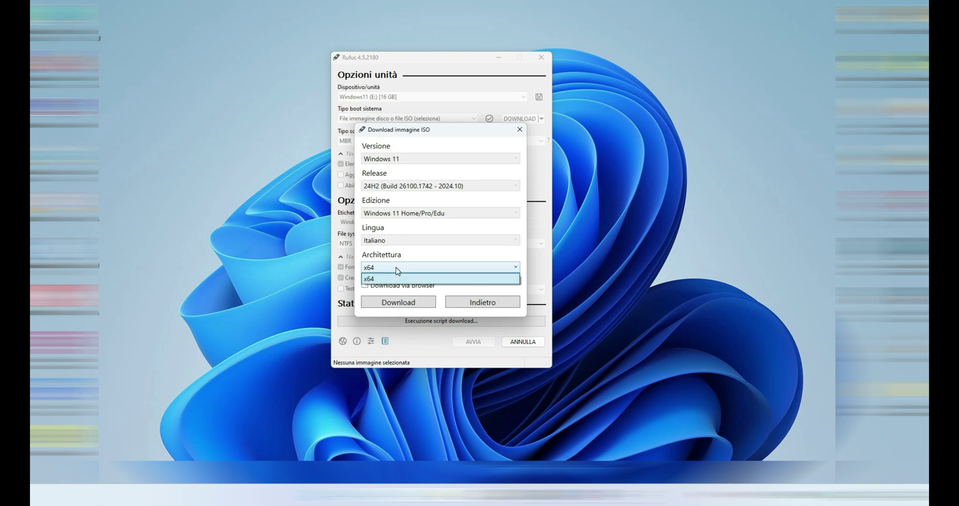
{"action": "left_click", "coordinate": [397, 271]}
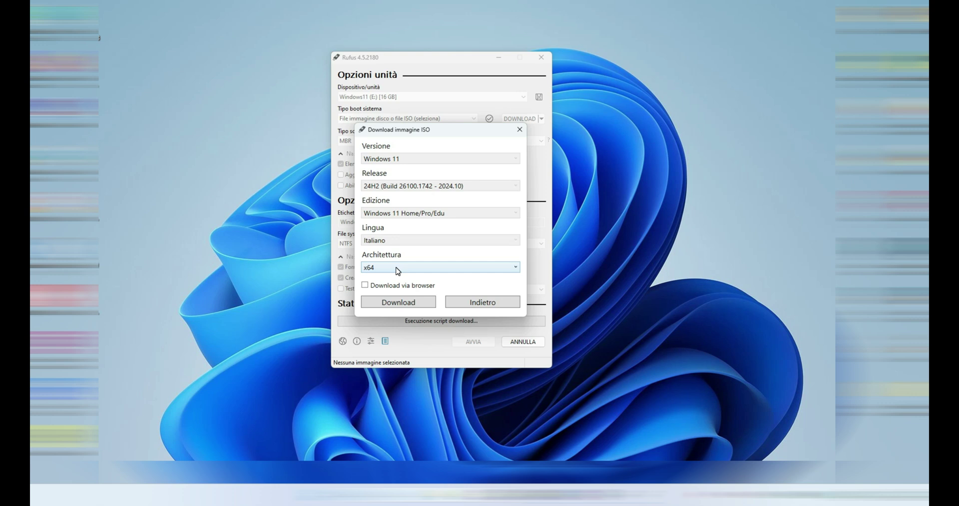
Step: Download the ISO and save it to the Desktop as Win11_24H2_Italian_x64
{"action": "left_click", "coordinate": [400, 305]}
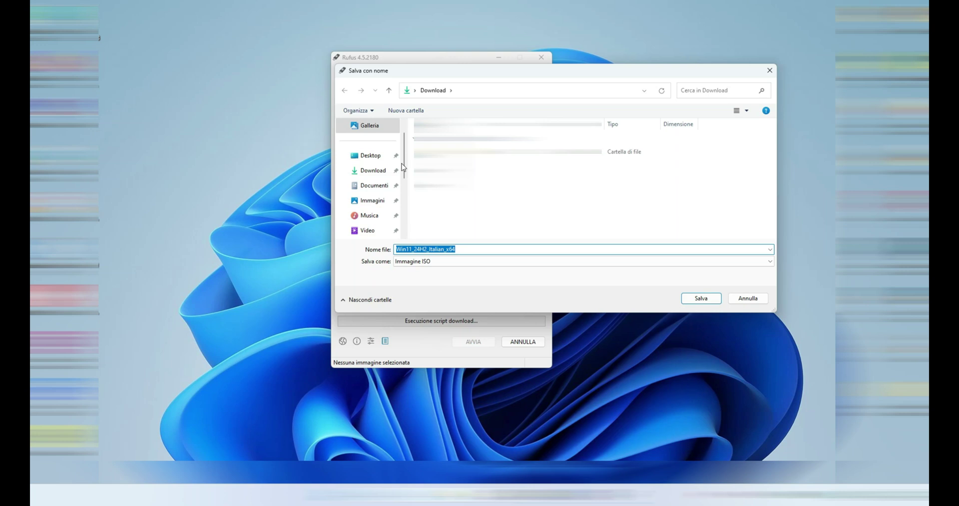
{"action": "left_click", "coordinate": [370, 155]}
{"action": "left_click", "coordinate": [701, 299]}
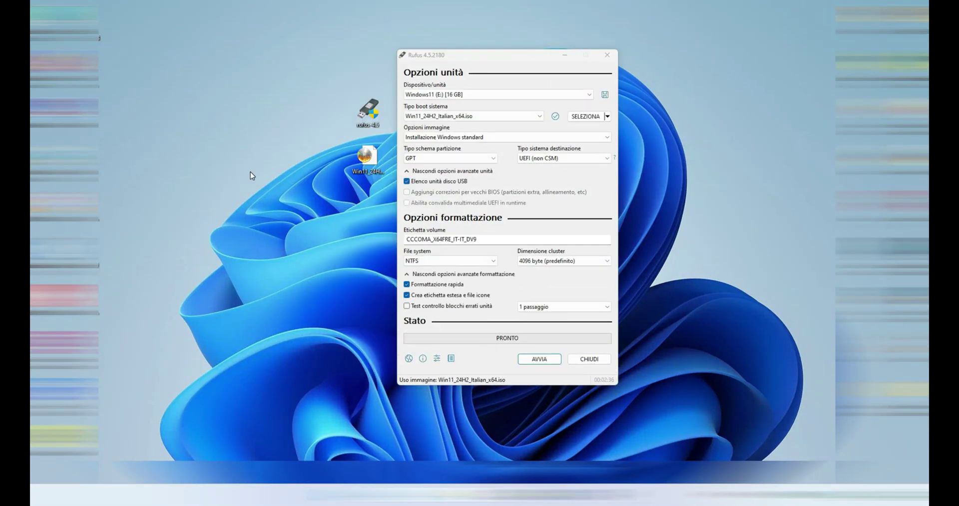
Step: Check the downloaded Windows 11 ISO on the desktop, and restart Rufus from its rufus-4.5 file
{"action": "left_click", "coordinate": [370, 162]}
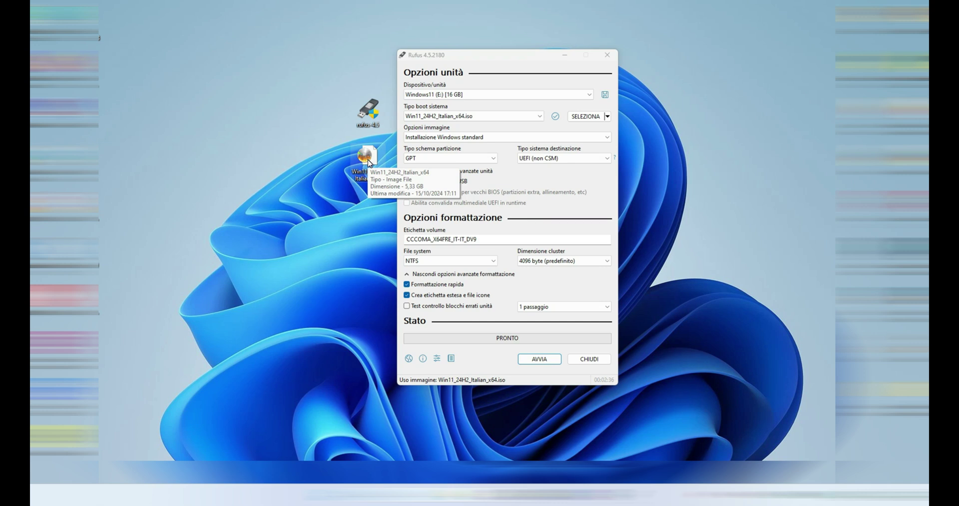
{"action": "left_click", "coordinate": [407, 181]}
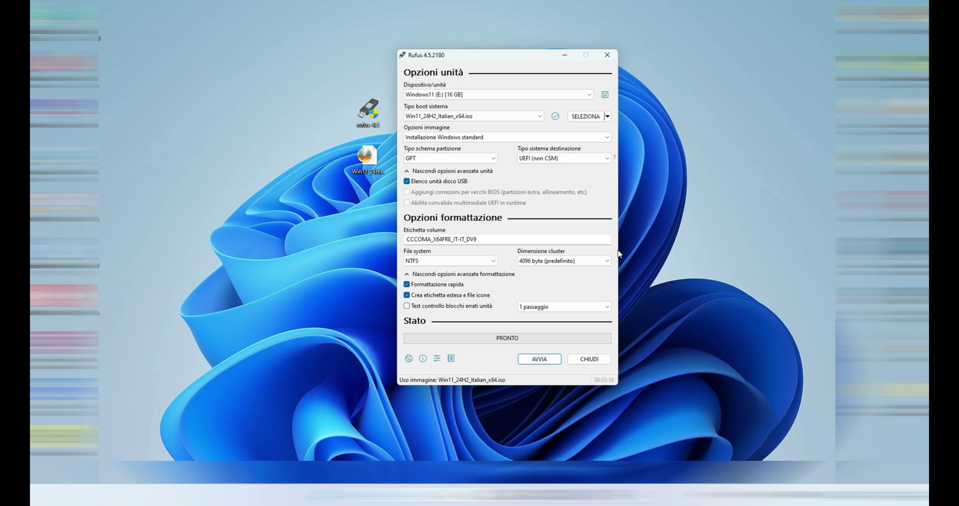
{"action": "key", "text": "alt+F4"}
{"action": "left_click", "coordinate": [572, 219]}
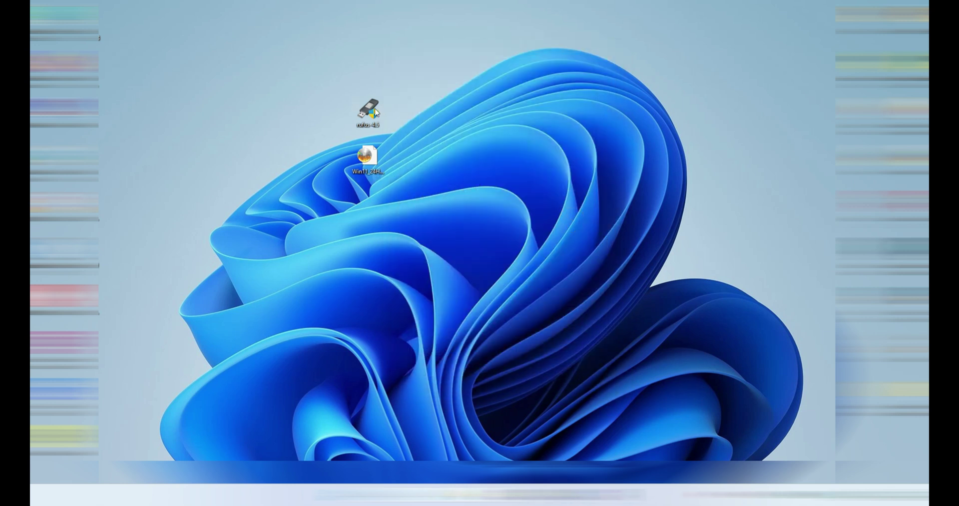
{"action": "left_click", "coordinate": [570, 140]}
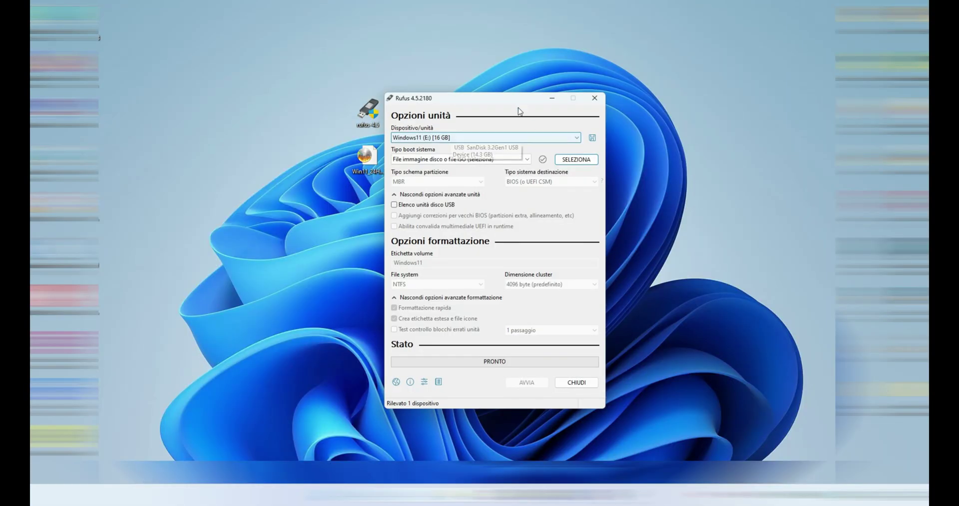
Step: Load the Win11_24H2_Italian_x64 ISO from the Desktop as the boot image
{"action": "left_click_drag", "start_coordinate": [516, 107], "coordinate": [514, 72]}
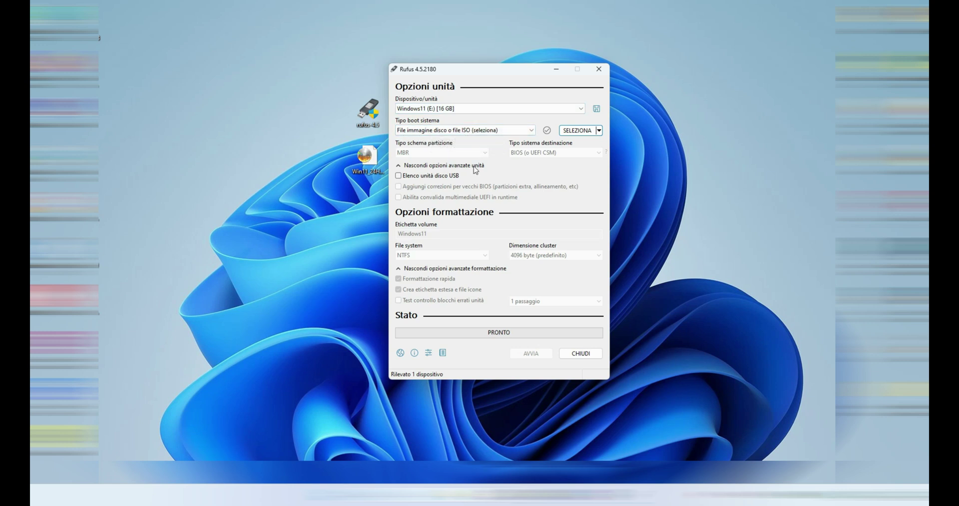
{"action": "left_click", "coordinate": [572, 131]}
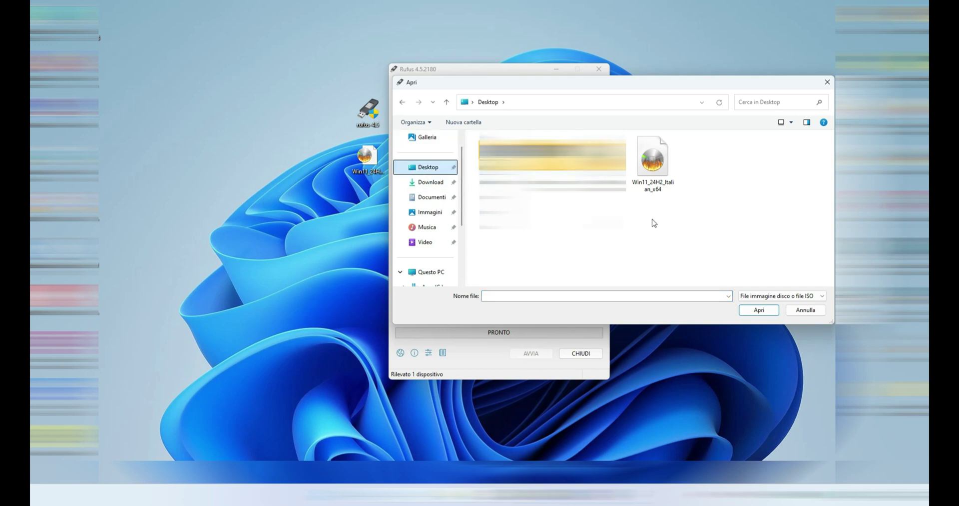
{"action": "left_click", "coordinate": [666, 166]}
{"action": "left_click", "coordinate": [756, 310]}
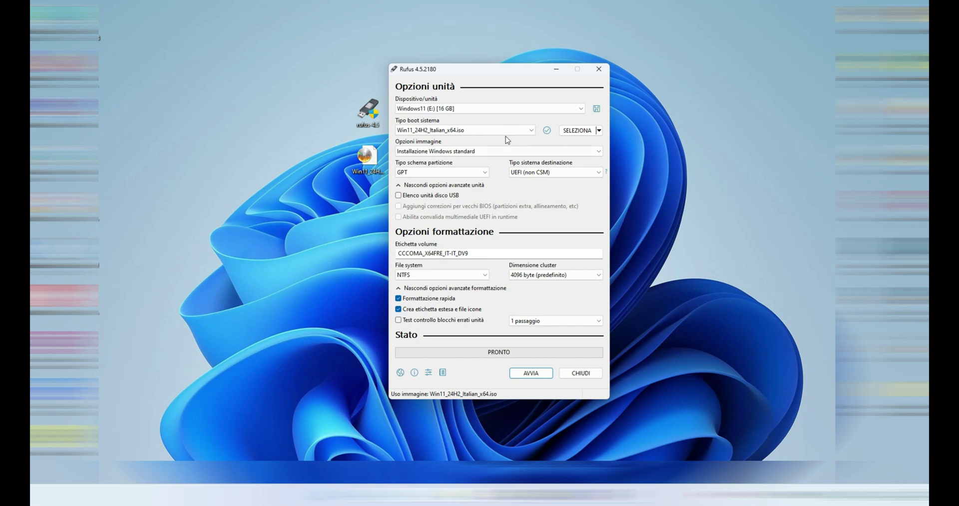
Step: Try the MBR partition scheme, return it to GPT, and review the scheme choices again
{"action": "mouse_move", "coordinate": [401, 155]}
{"action": "left_click", "coordinate": [481, 175]}
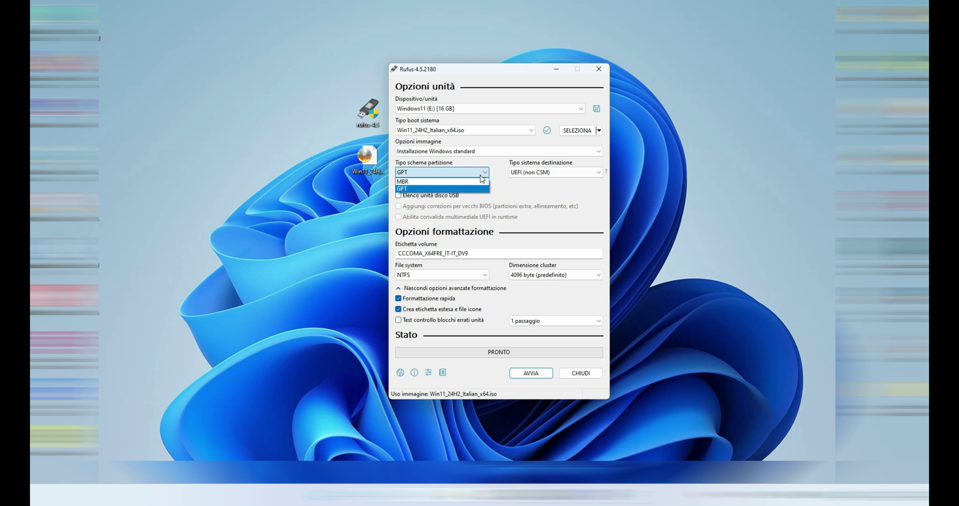
{"action": "left_click", "coordinate": [458, 181]}
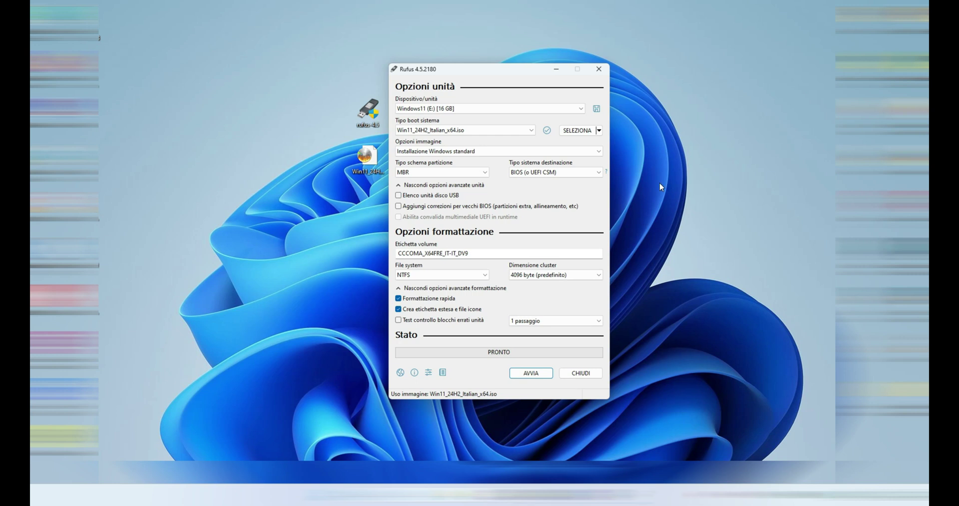
{"action": "left_click", "coordinate": [484, 172]}
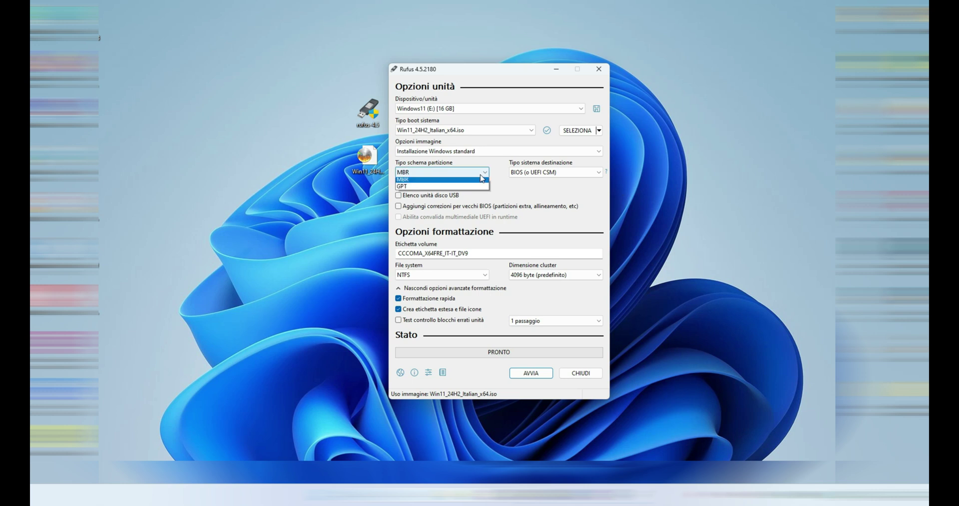
{"action": "left_click", "coordinate": [405, 189]}
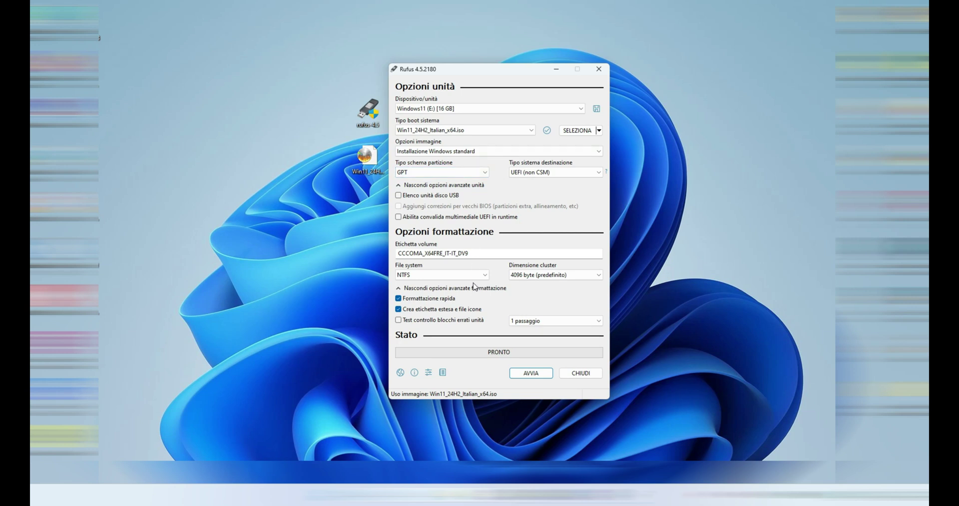
{"action": "left_click", "coordinate": [479, 174]}
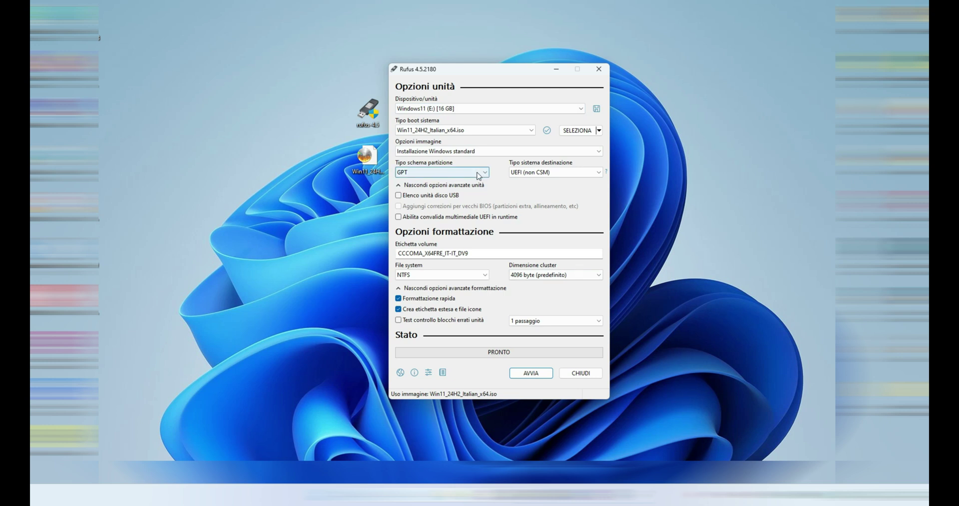
{"action": "left_click", "coordinate": [479, 175]}
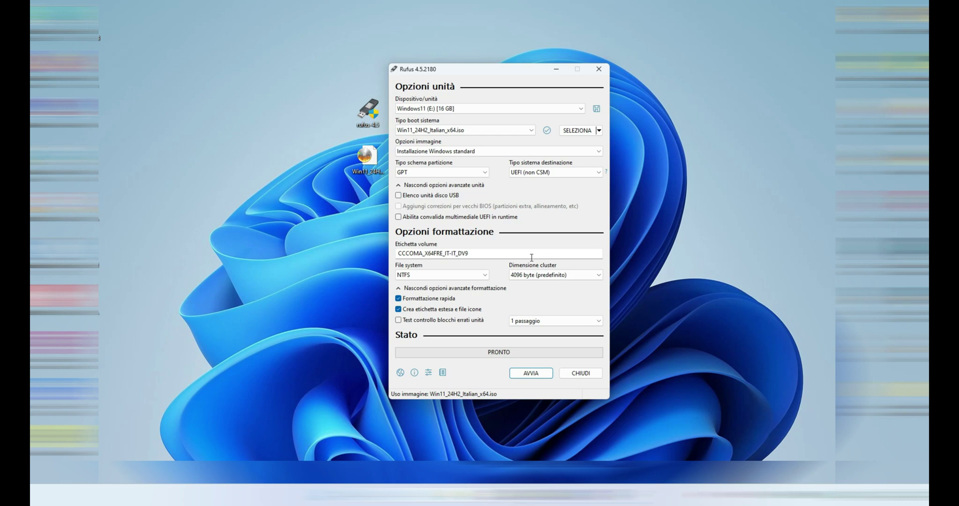
Step: Set the volume label to "Win11 24h2" and start creating the drive, bringing up the Windows installation customization options
{"action": "double_click", "coordinate": [482, 252]}
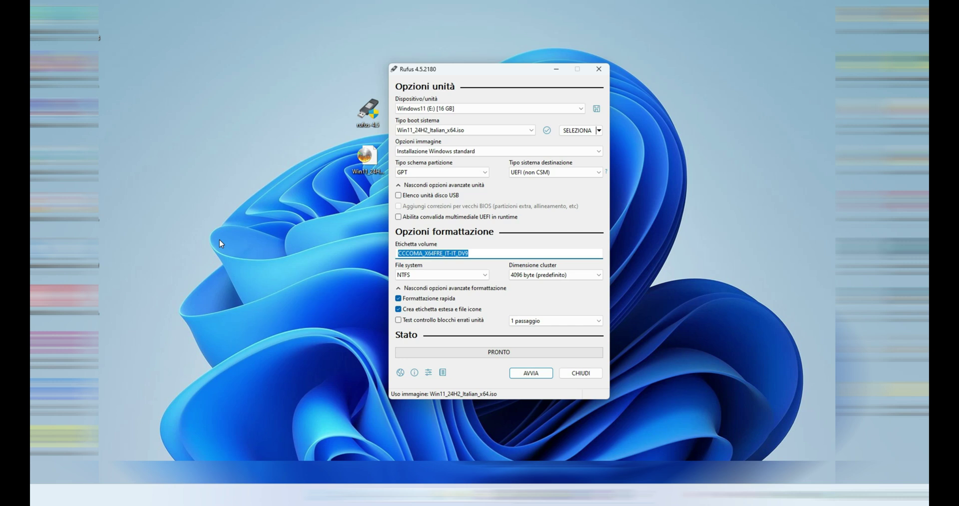
{"action": "key", "text": "BackSpace"}
{"action": "type", "text": "Win"}
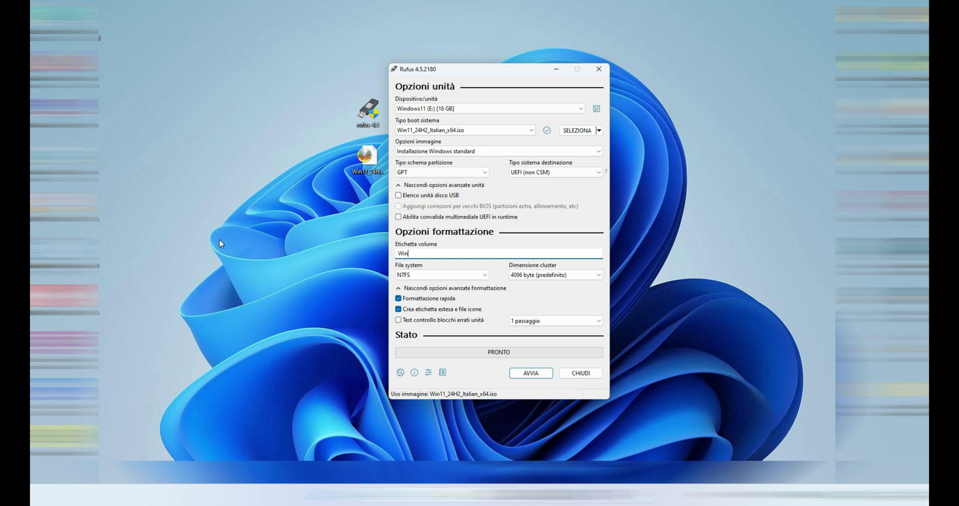
{"action": "type", "text": "1 24h2"}
{"action": "left_click", "coordinate": [534, 376]}
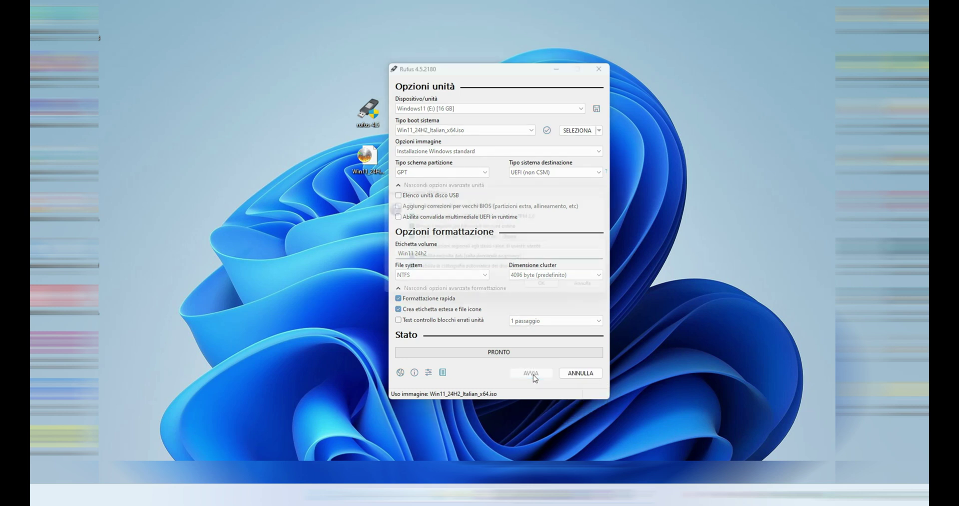
{"action": "mouse_move", "coordinate": [530, 190]}
{"action": "left_mouse_down"}
{"action": "mouse_move", "coordinate": [525, 178]}
{"action": "mouse_move", "coordinate": [527, 199]}
{"action": "left_mouse_up"}
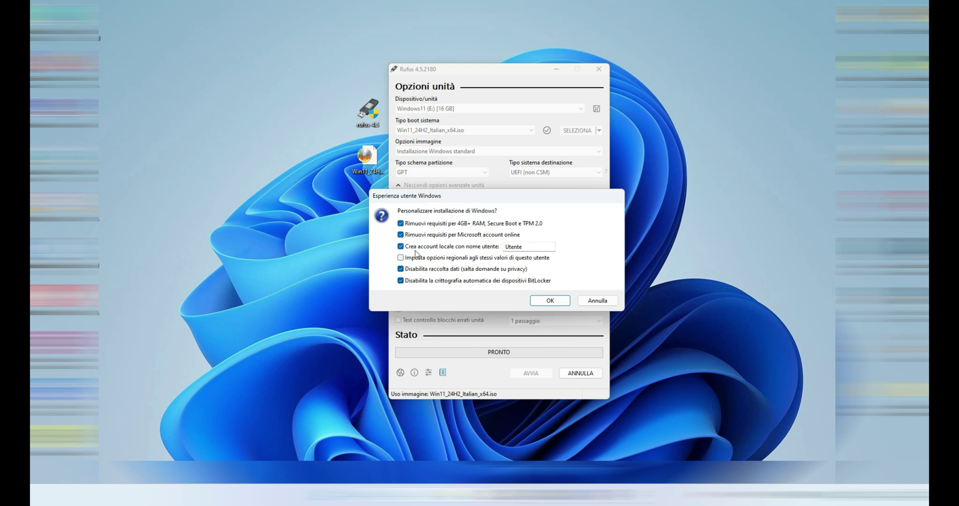
Step: Try a custom username for the local account, and restore the username to Utente
{"action": "double_click", "coordinate": [535, 246]}
{"action": "key", "text": "BackSpace"}
{"action": "type", "text": "Pincoppa"}
{"action": "key", "text": "BackSpace"}
{"action": "key", "text": "BackSpace"}
{"action": "type", "text": "allino"}
{"action": "key", "text": "BackSpace"}
{"action": "key", "text": "BackSpace"}
{"action": "key", "text": "BackSpace"}
{"action": "key", "text": "BackSpace"}
{"action": "key", "text": "BackSpace"}
{"action": "key", "text": "BackSpace"}
{"action": "key", "text": "BackSpace"}
{"action": "key", "text": "BackSpace"}
{"action": "key", "text": "BackSpace"}
{"action": "key", "text": "BackSpace"}
{"action": "key", "text": "BackSpace"}
{"action": "type", "text": "Utente"}
{"action": "left_click", "coordinate": [671, 218]}
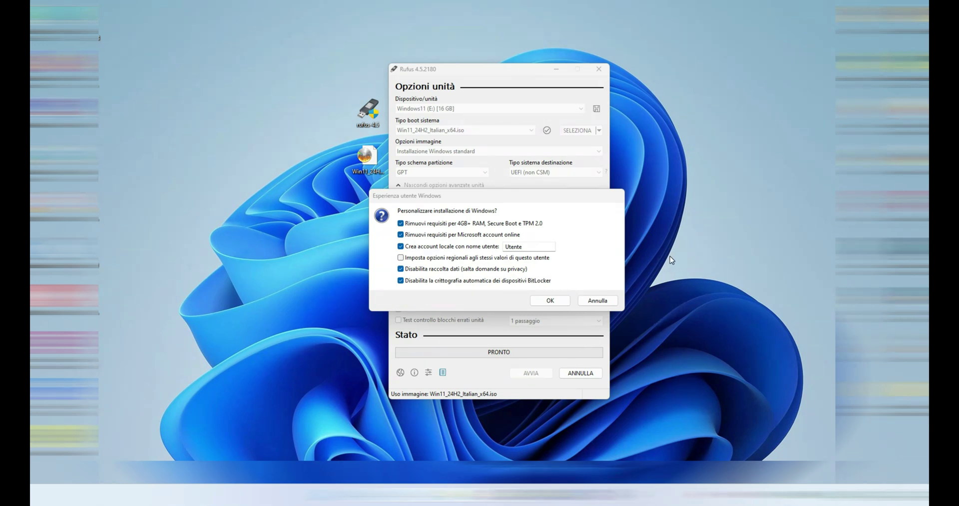
Step: Accept the Windows customization options, confirm erasing the 16 GB USB drive, and close Rufus once writing completes
{"action": "left_click", "coordinate": [550, 300]}
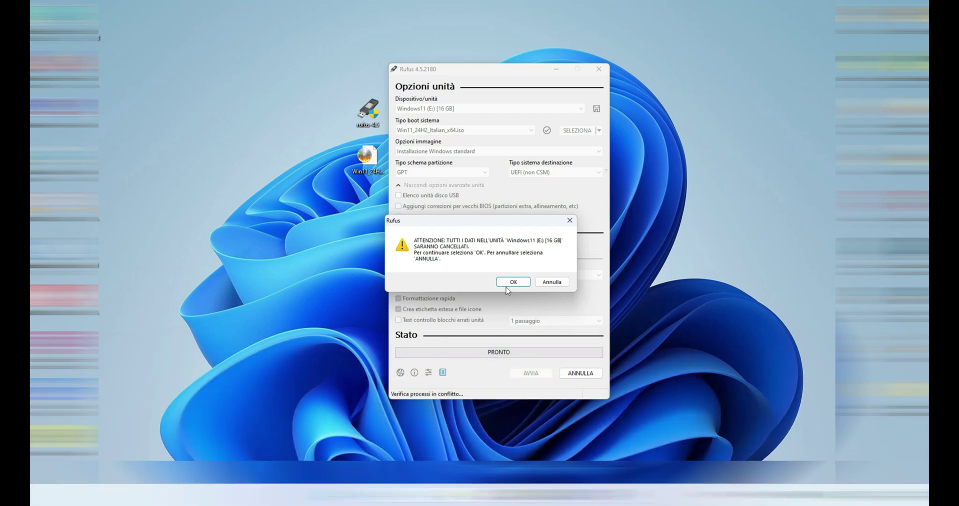
{"action": "left_click", "coordinate": [506, 285]}
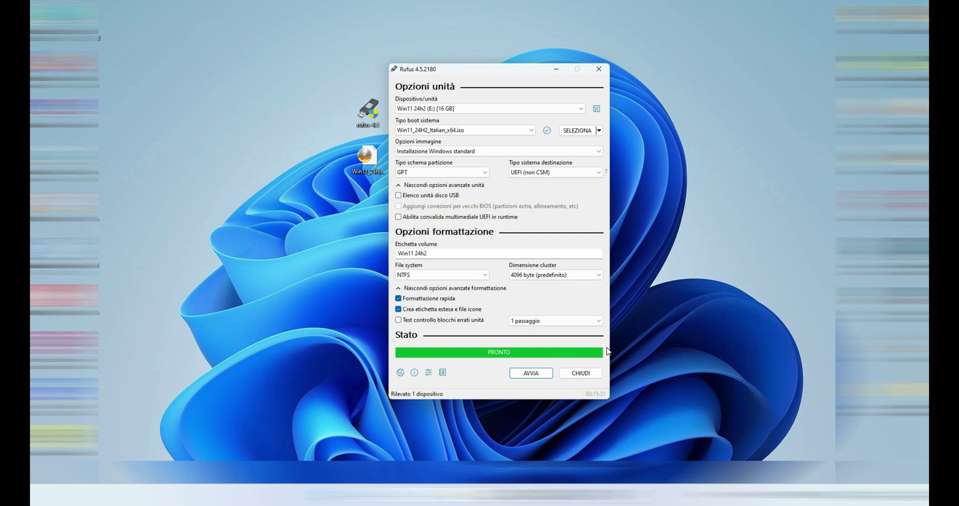
{"action": "left_click", "coordinate": [582, 373]}
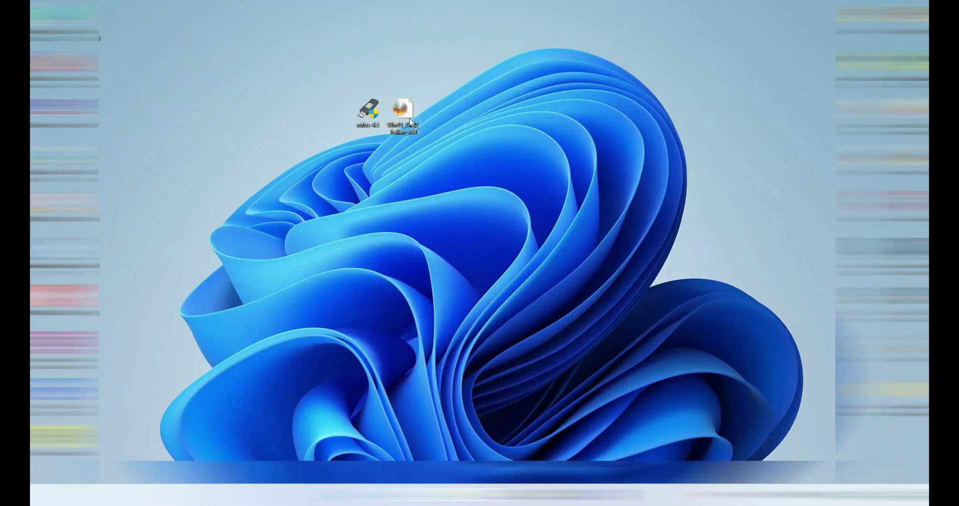
{"action": "mouse_move", "coordinate": [410, 124]}
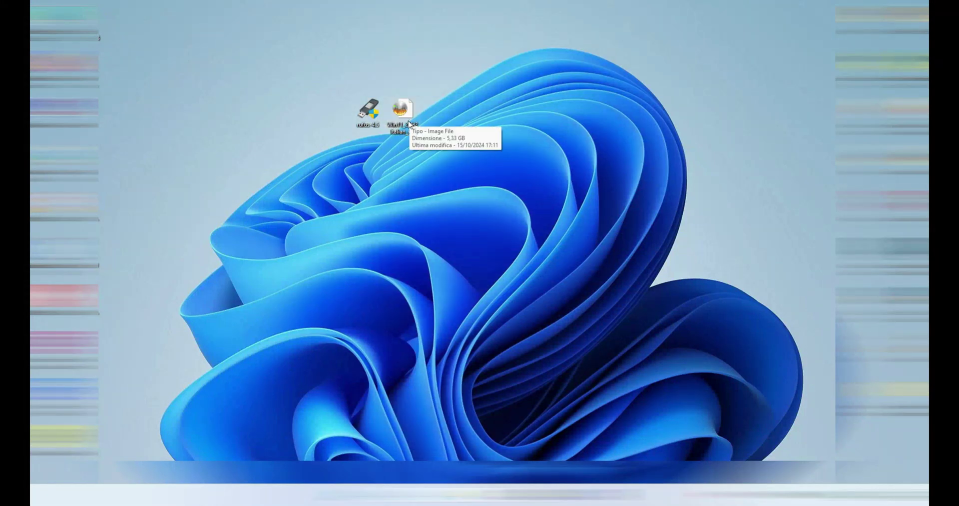
{"action": "mouse_move", "coordinate": [365, 123]}
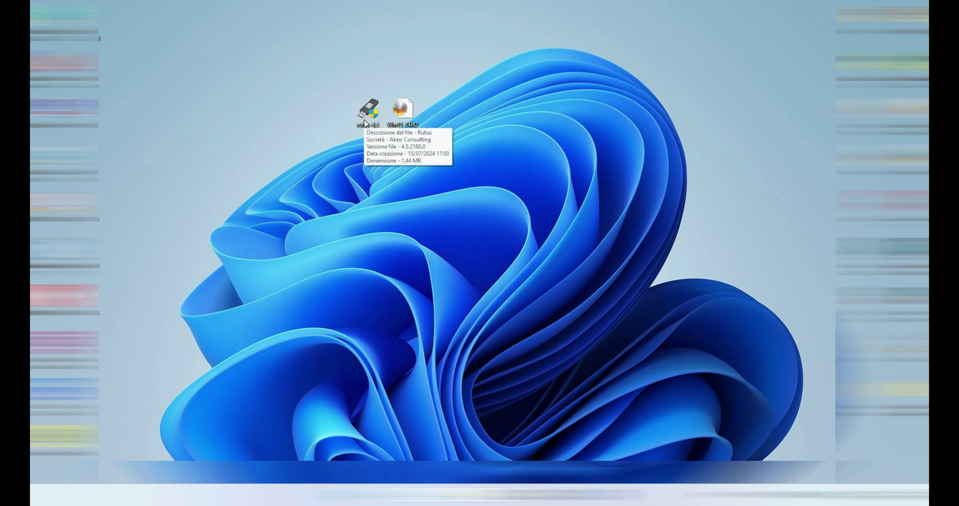